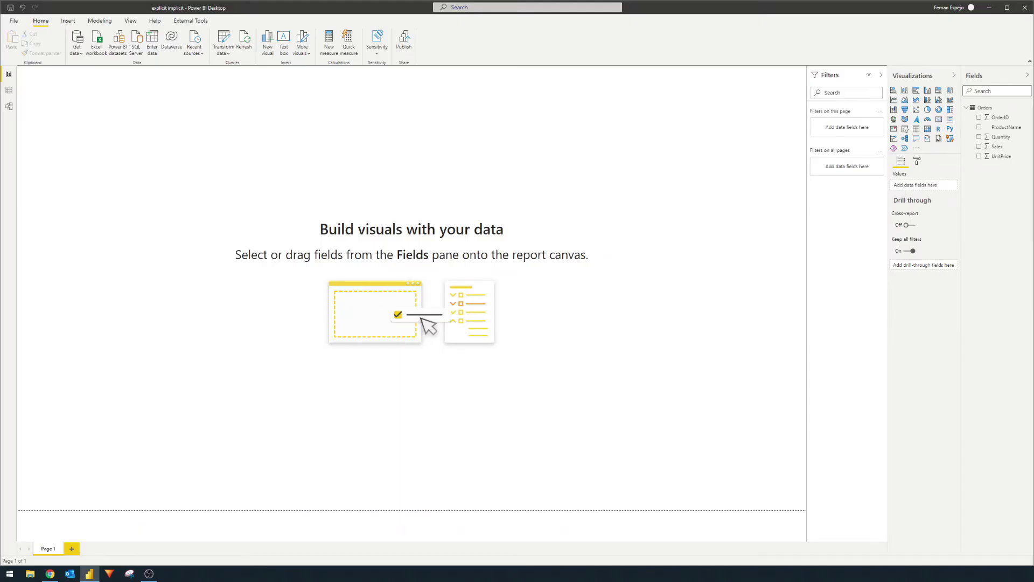
- Show the Orders rows in Data view and inspect the Sales column: Decimal number, summarized by Sum
left_click(8, 92)
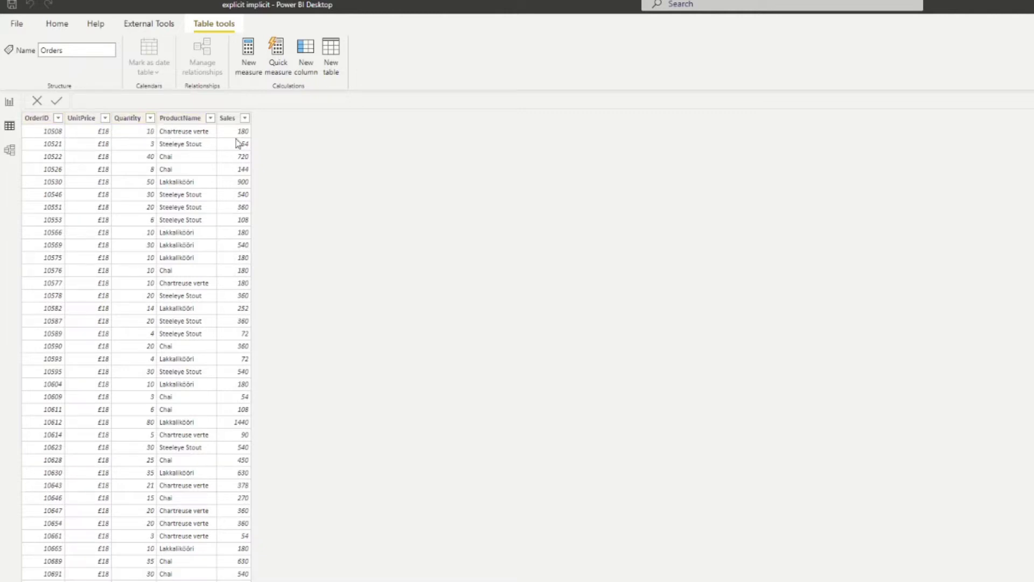
left_click(236, 120)
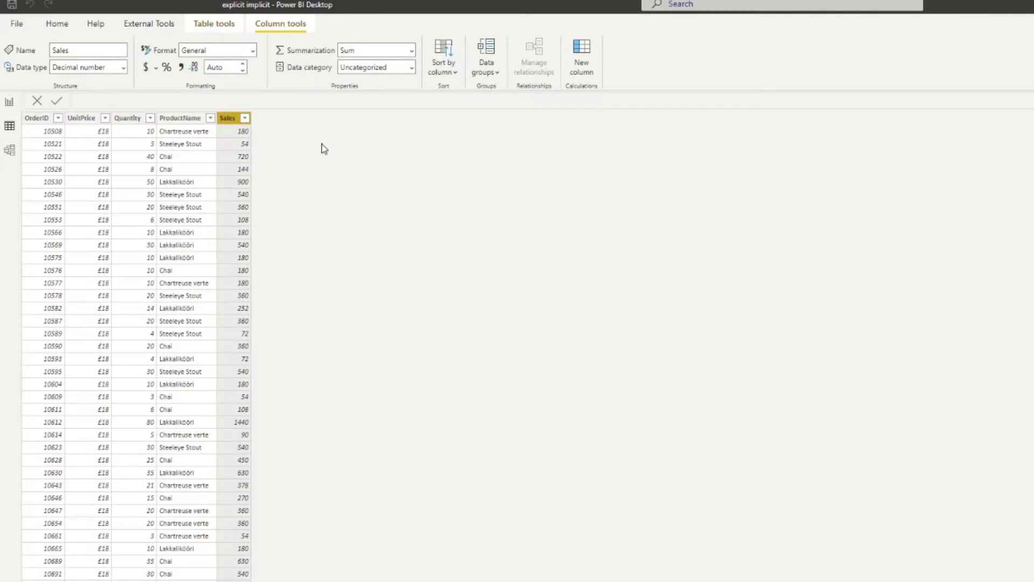
- Build an enlarged table visual of ProductName with Sales on the report page, totalling 1,354,458.59
left_click(12, 111)
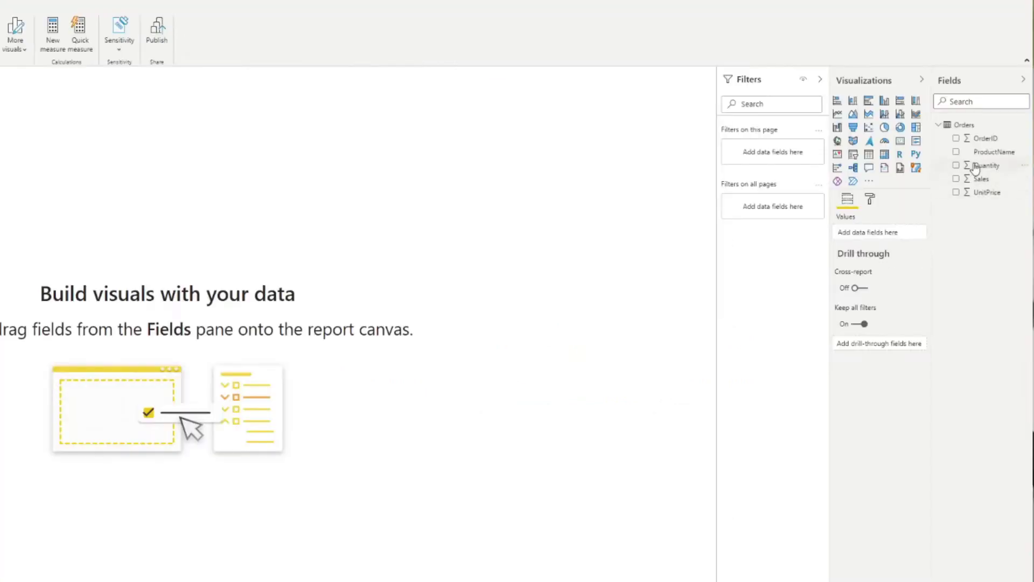
left_click_drag(978, 153, 402, 284)
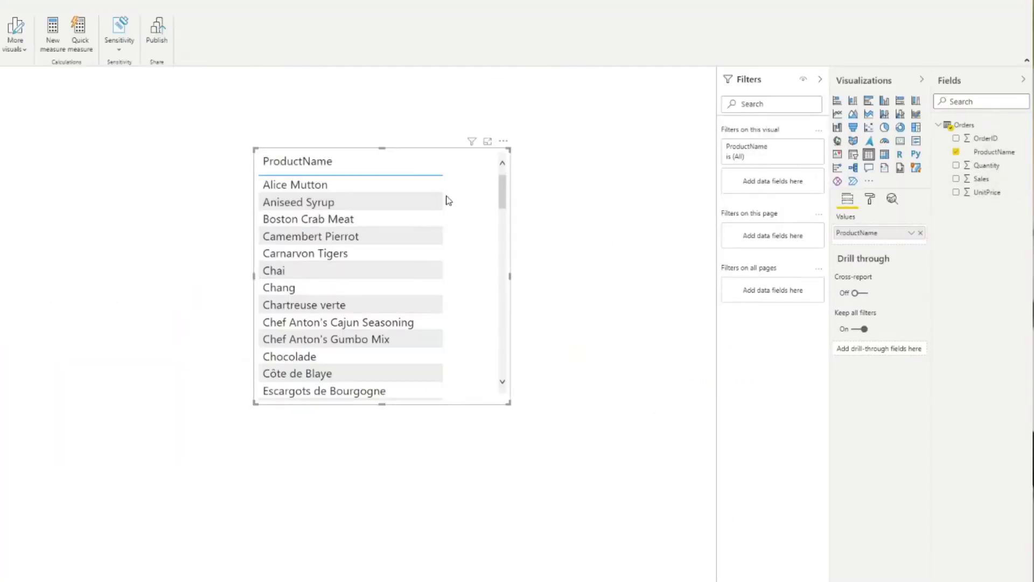
left_click_drag(529, 435, 643, 474)
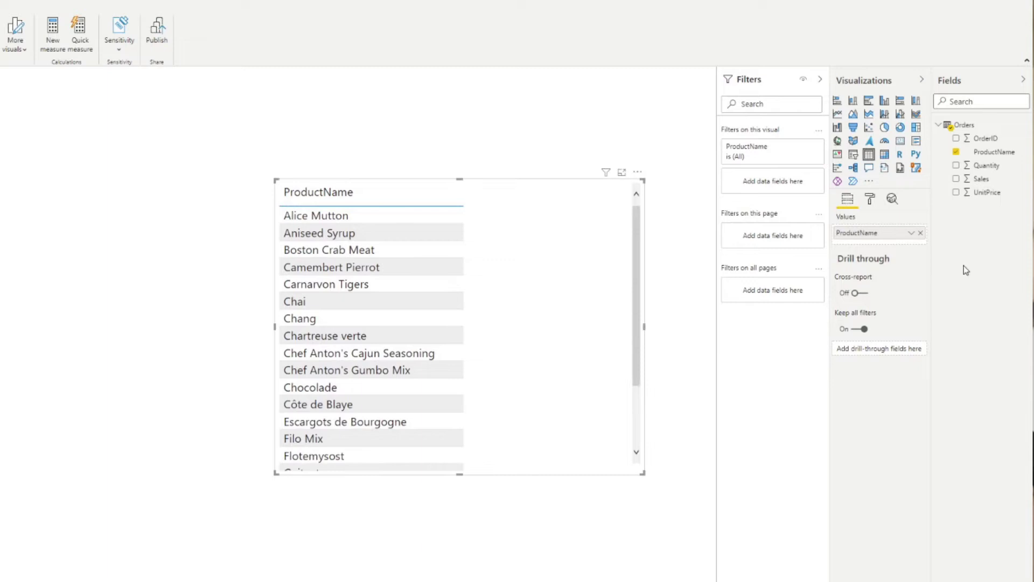
left_click_drag(981, 178, 529, 323)
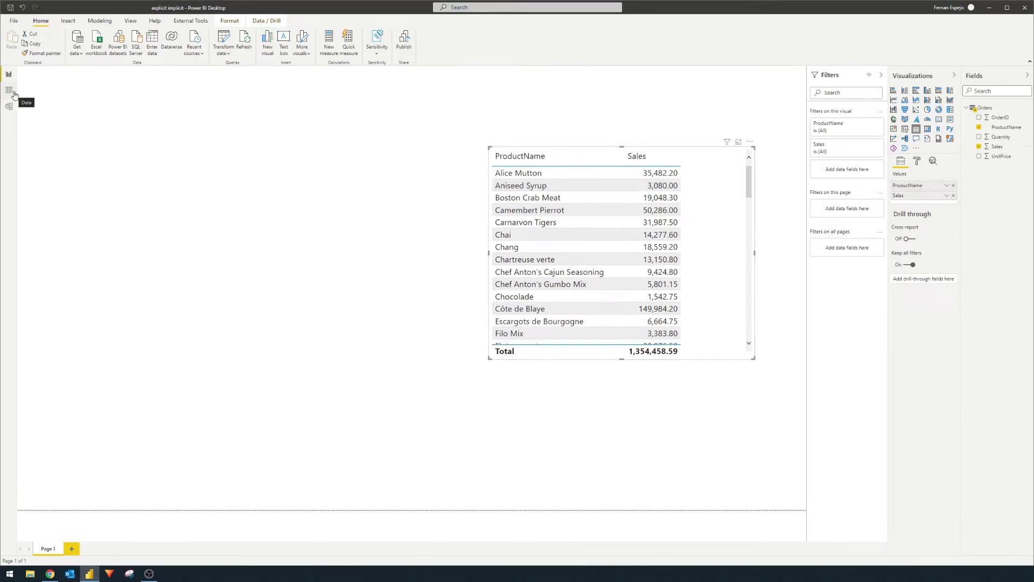
- In Data view, filter the Orders rows' ProductName column to Alice Mutton only
left_click(9, 92)
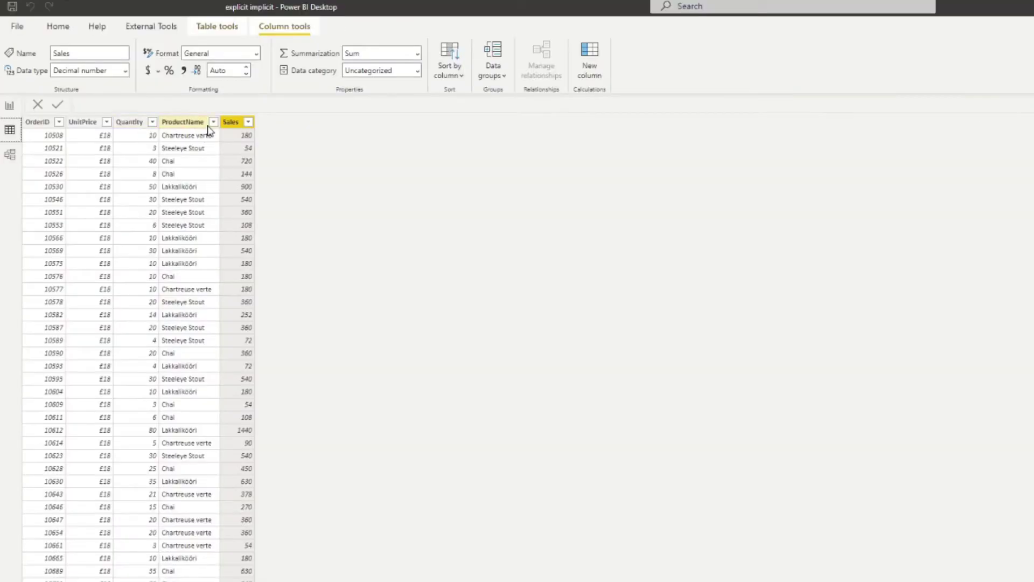
left_click(143, 84)
left_click(259, 249)
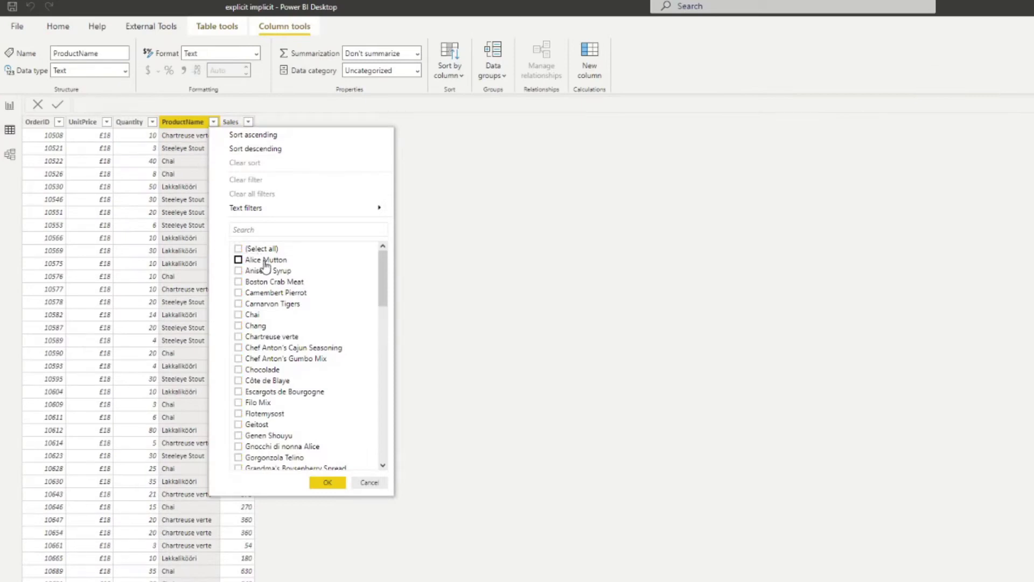
left_click(264, 260)
left_click(327, 482)
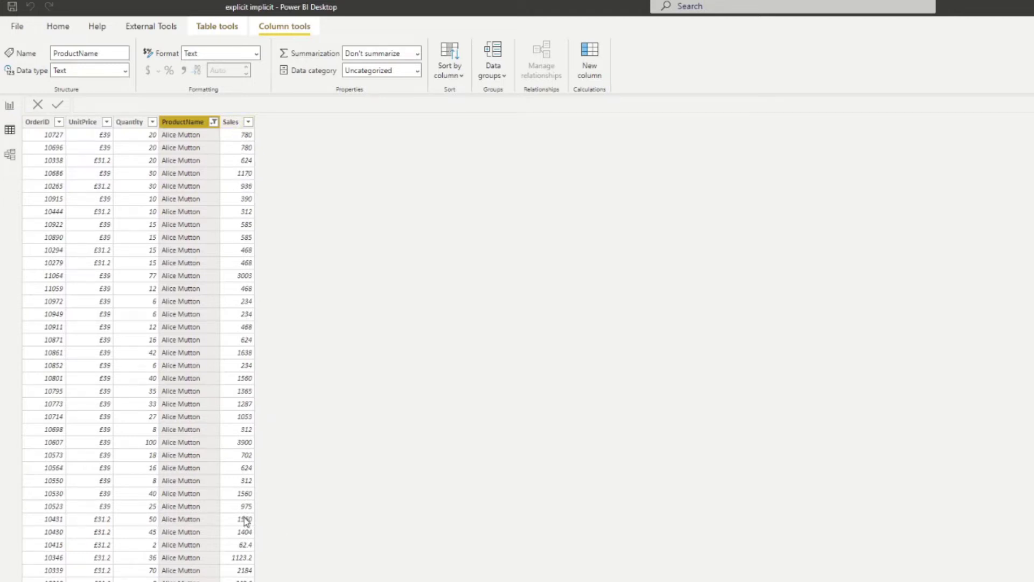
- Return to Report view, where the table shows Alice Mutton's Sales as 35,482.20
left_click(10, 105)
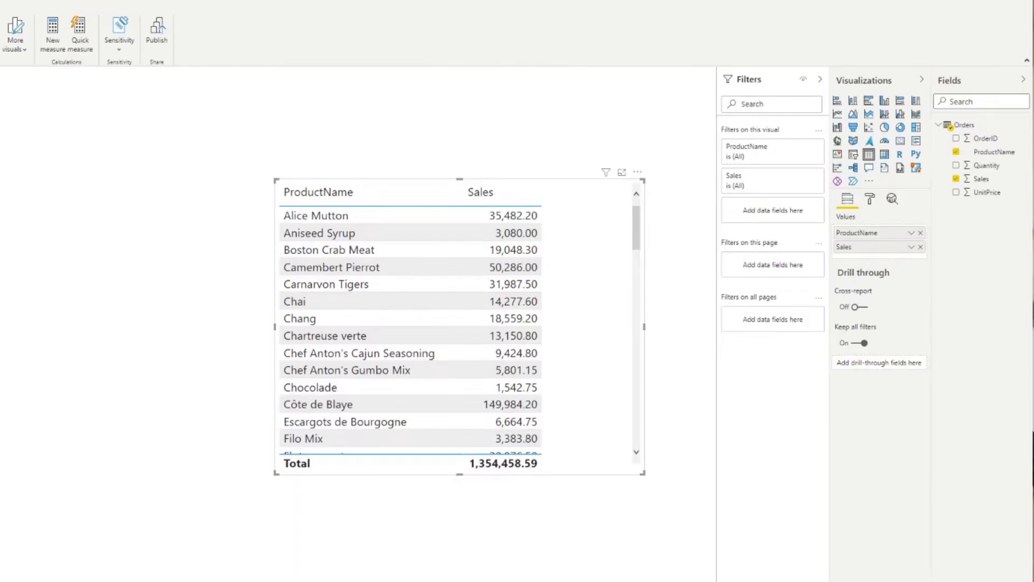
left_click(912, 248)
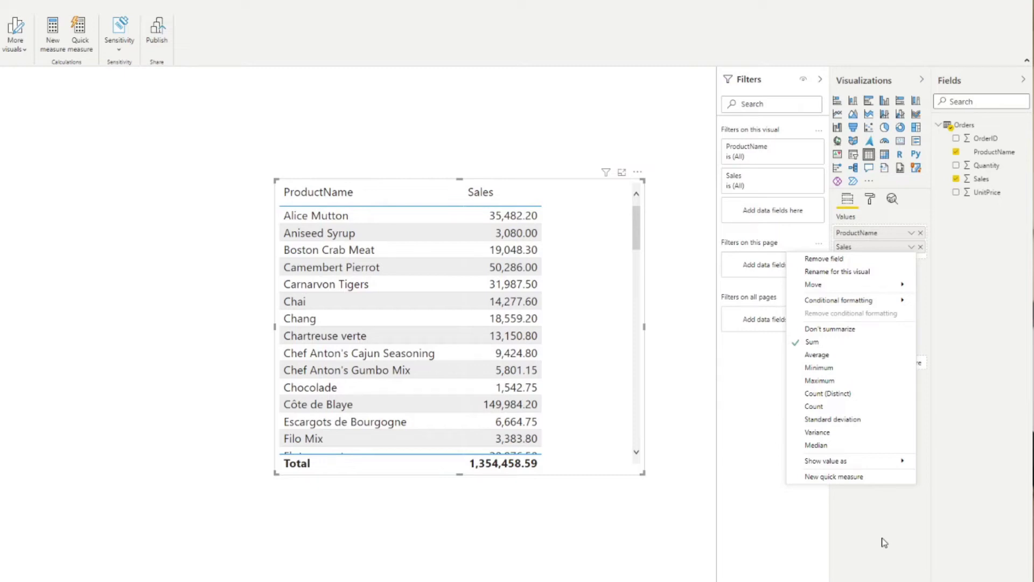
right_click(948, 125)
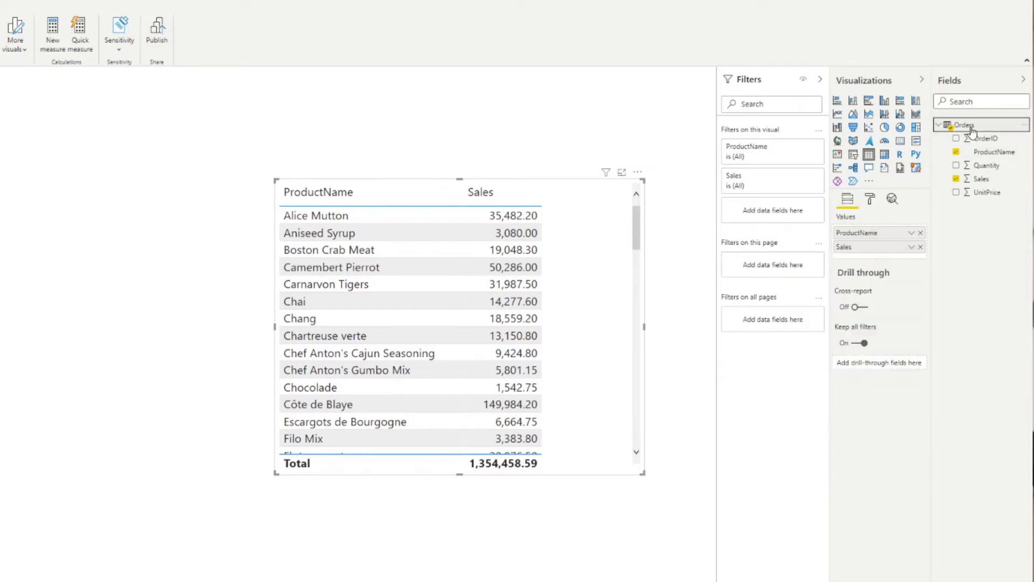
- Create the Orders measure Sum of Sales = SUM(Orders[Sales]), picking Orders[Sales] from autocomplete
left_click(949, 139)
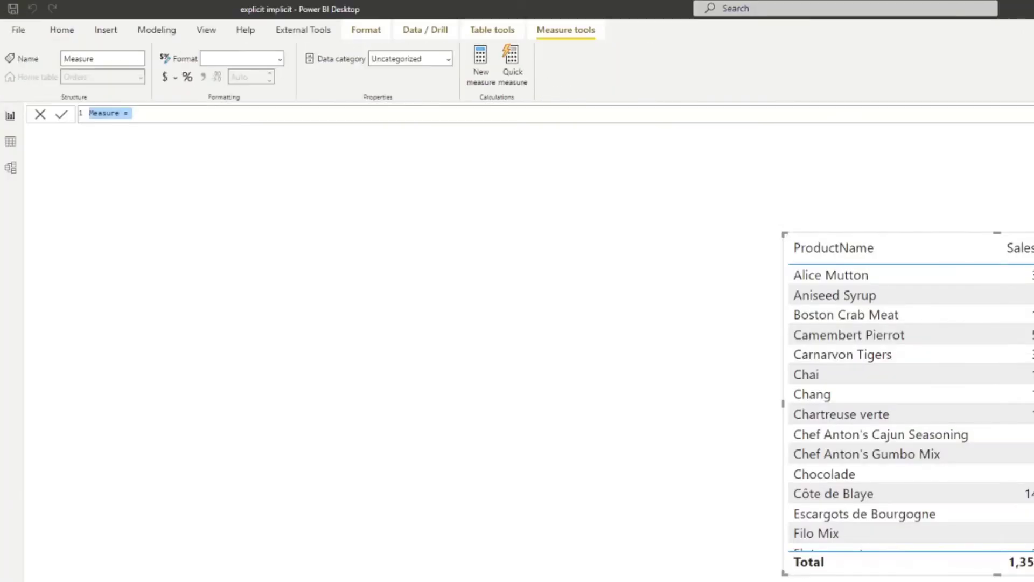
type("Sum of Sales = SUM")
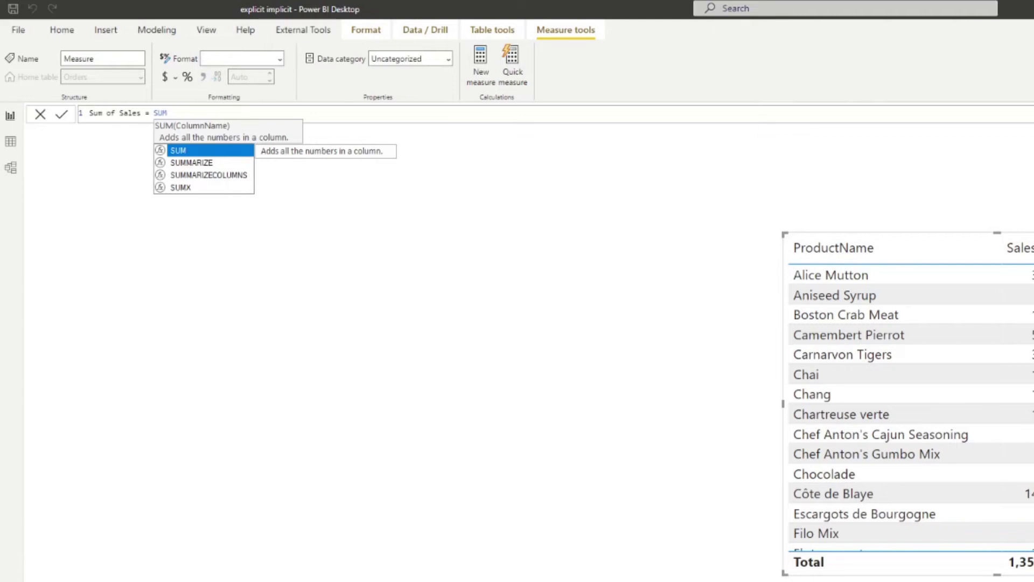
type("(")
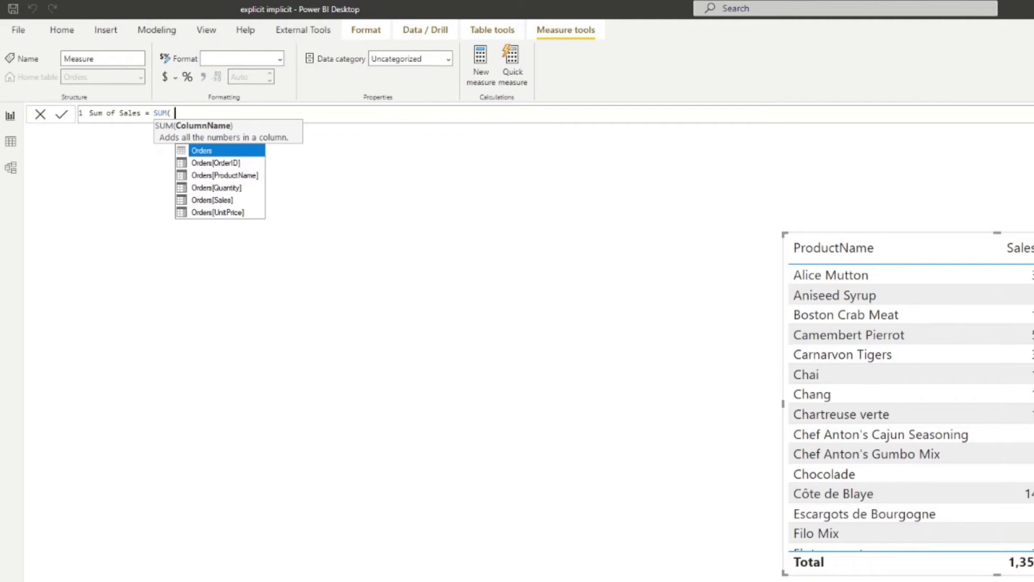
key("Down")
key("Down")
key("Down")
key("Down")
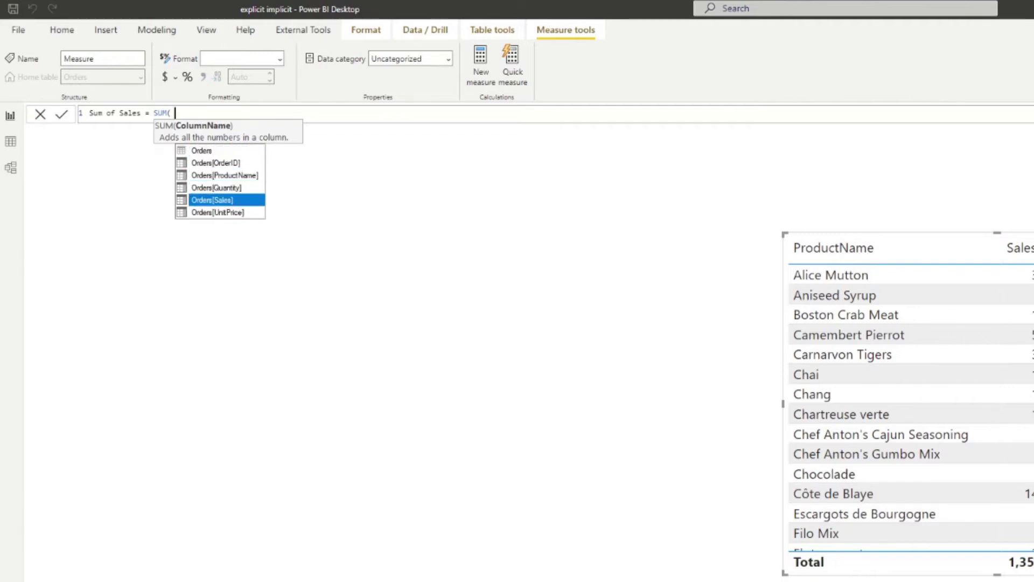
key("Tab")
type(")")
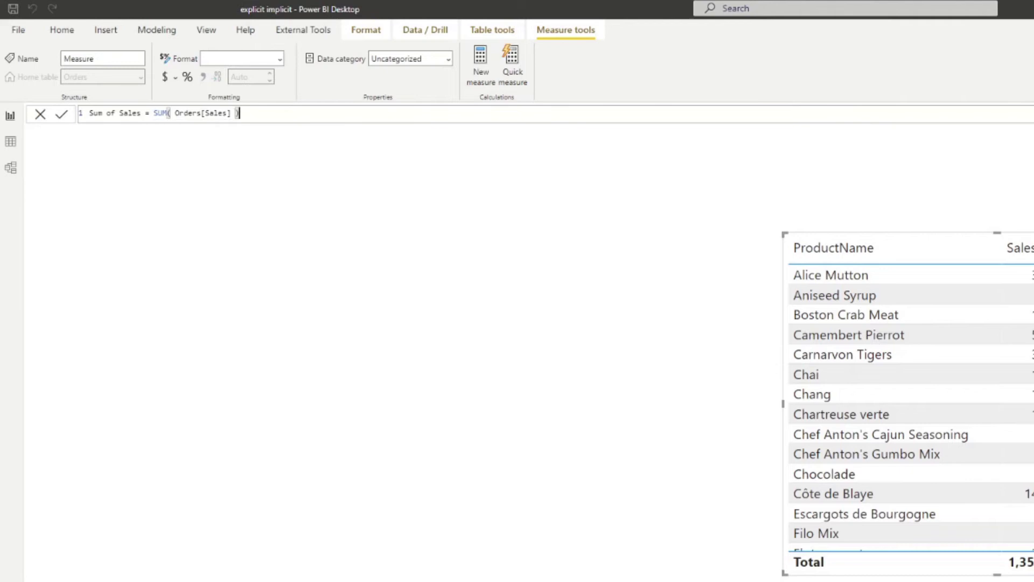
key("Return")
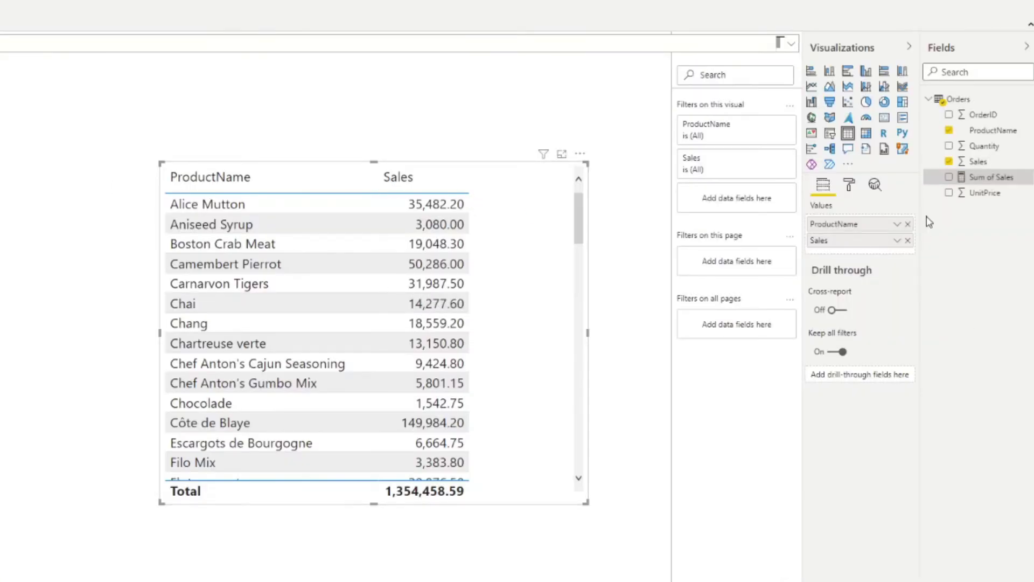
- Add the Sum of Sales measure to the table visual next to the Sales column
left_click_drag(979, 183, 533, 323)
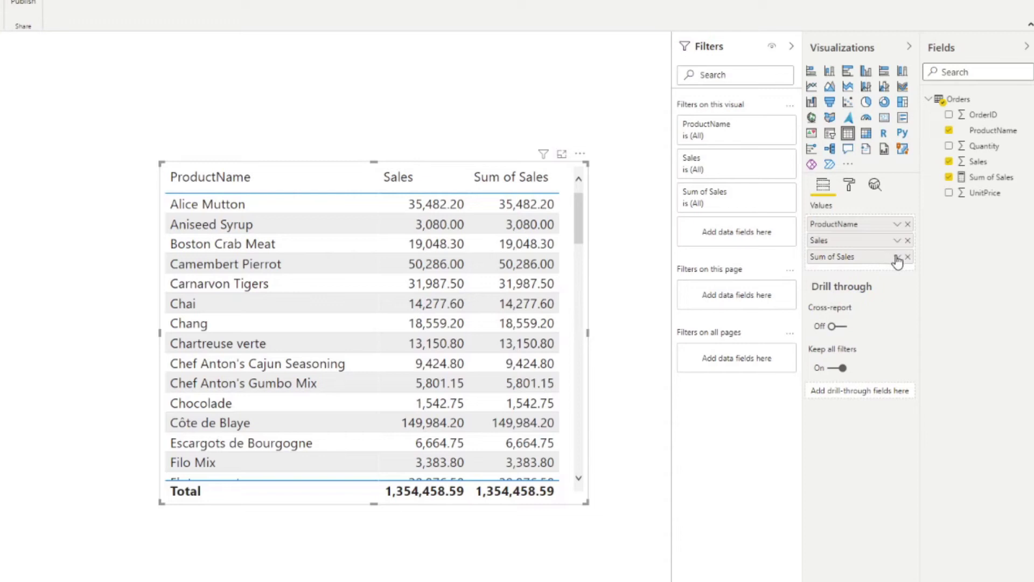
- Bring up the Sum of Sales definition SUM( Orders[Sales] ) in the formula bar for editing
left_click(897, 257)
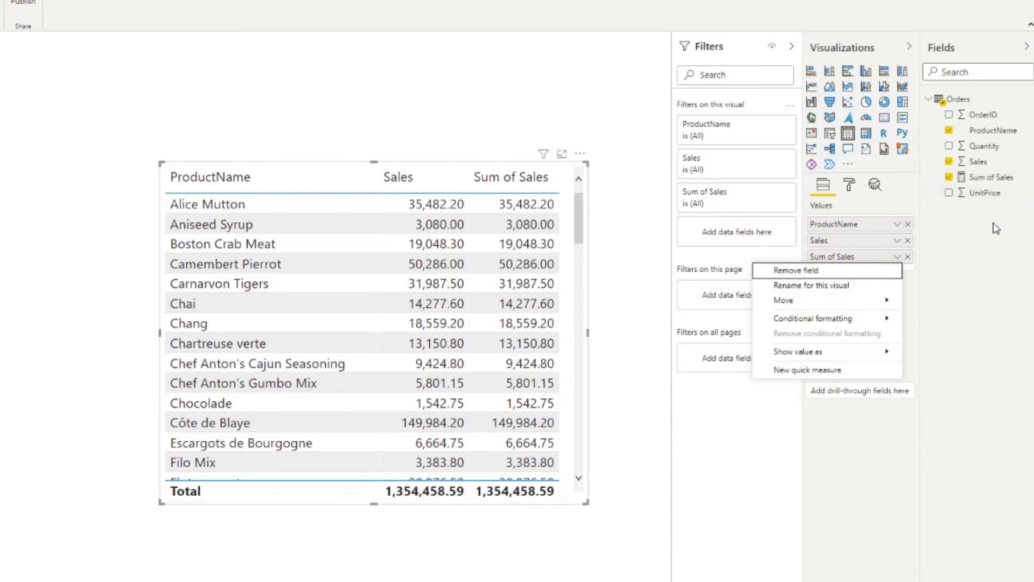
left_click(994, 185)
left_click(995, 184)
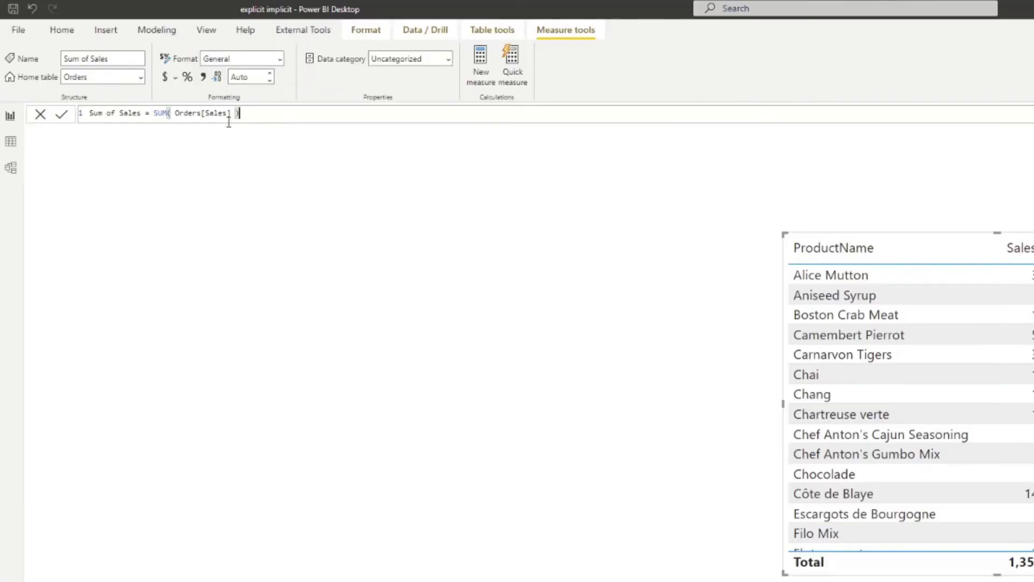
- Replace SUM( Orders[Sales] ) with SUMX( Orders, Orders[Quantity] * Orders[UnitPrice] ) in the formula
left_click_drag(241, 113, 156, 117)
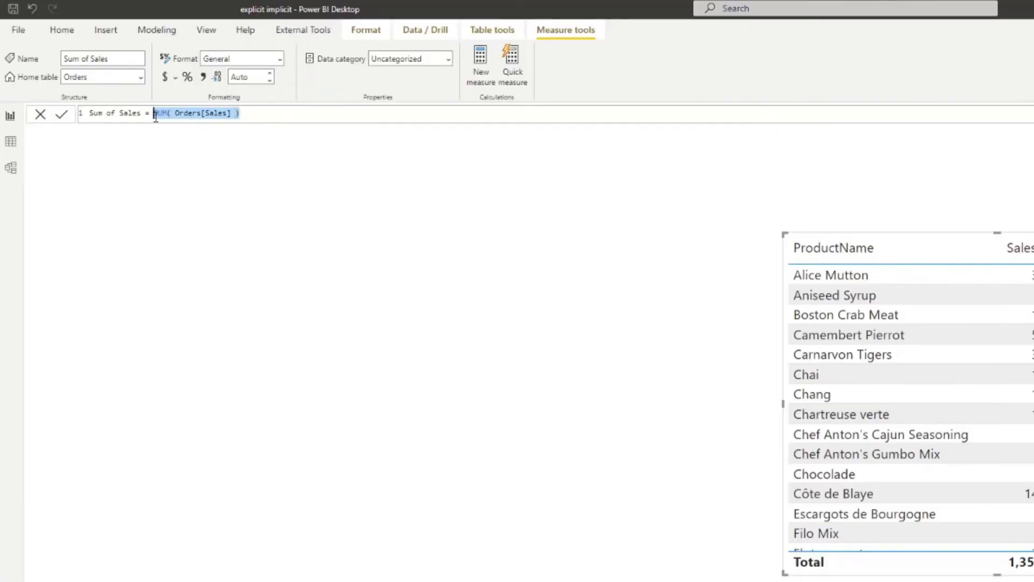
key("BackSpace")
type("Sum of Sales = S")
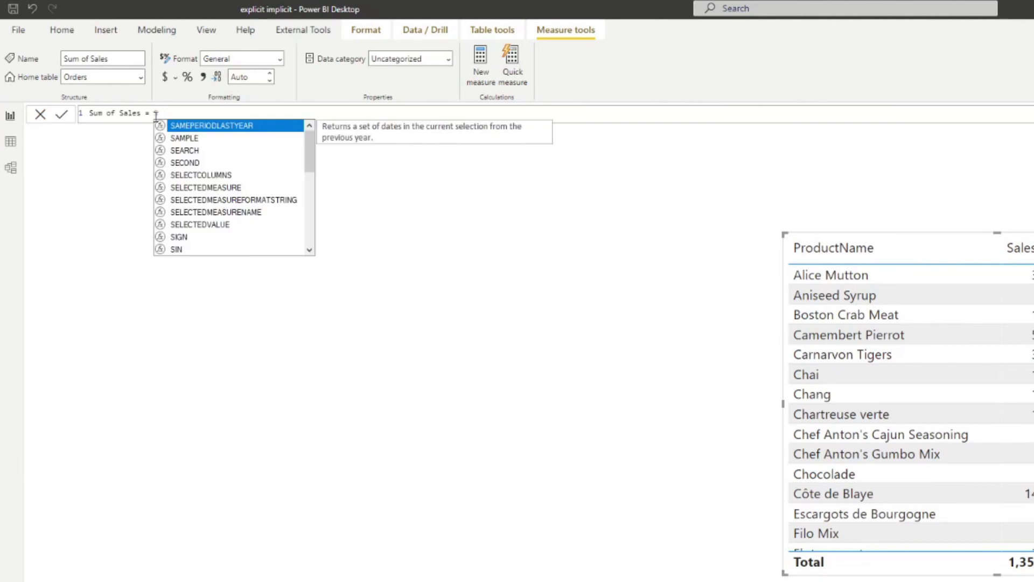
key("BackSpace")
type("Sumx")
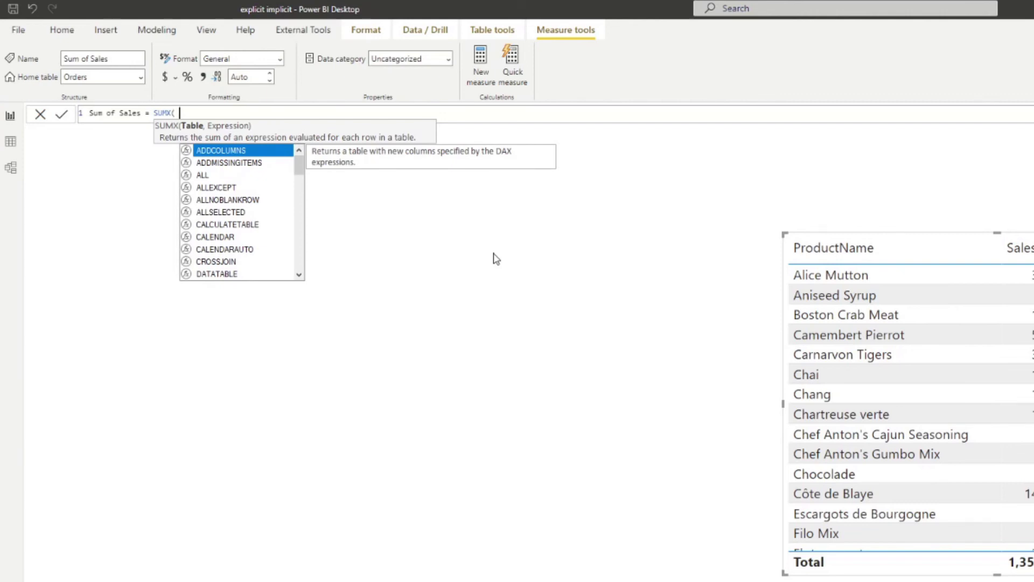
type("Orders,")
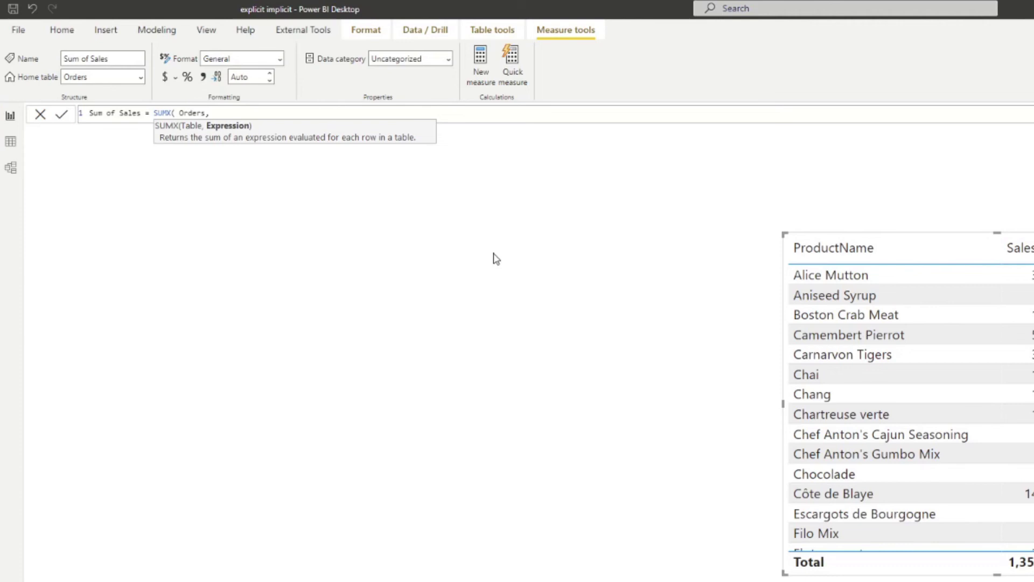
type("Orders[Quantity] ")
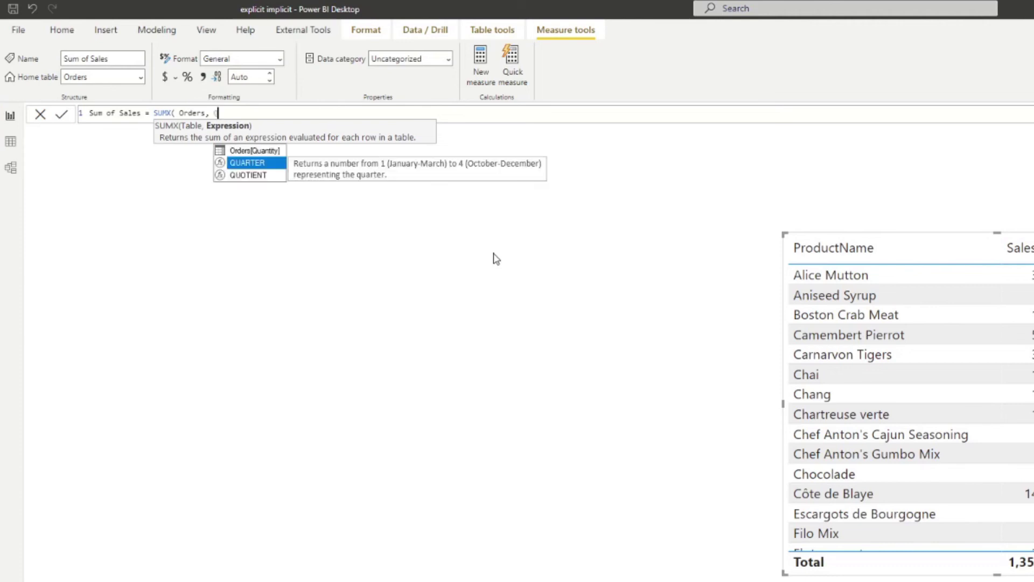
type("* Orders[UnitPrice]")
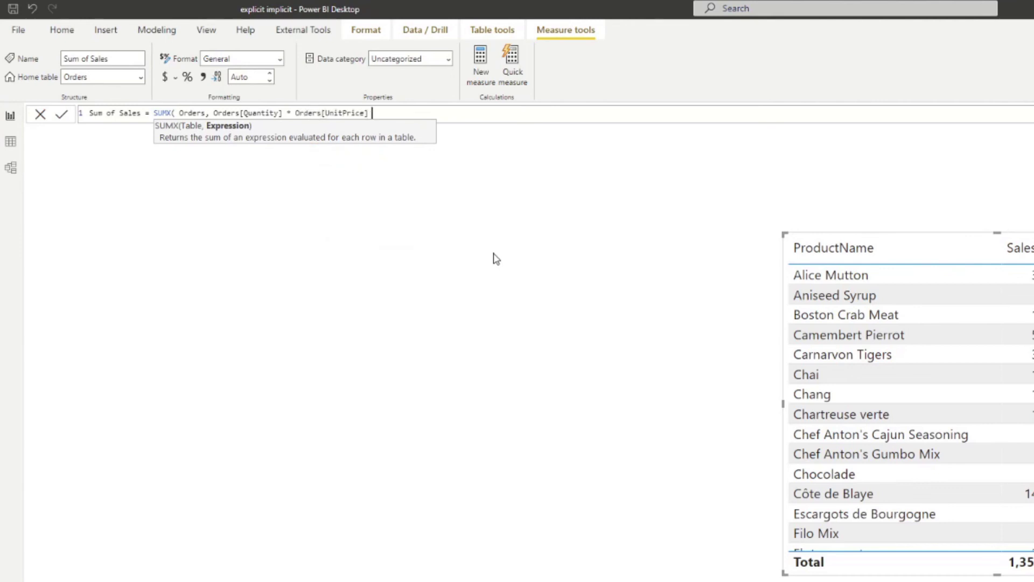
type(" )")
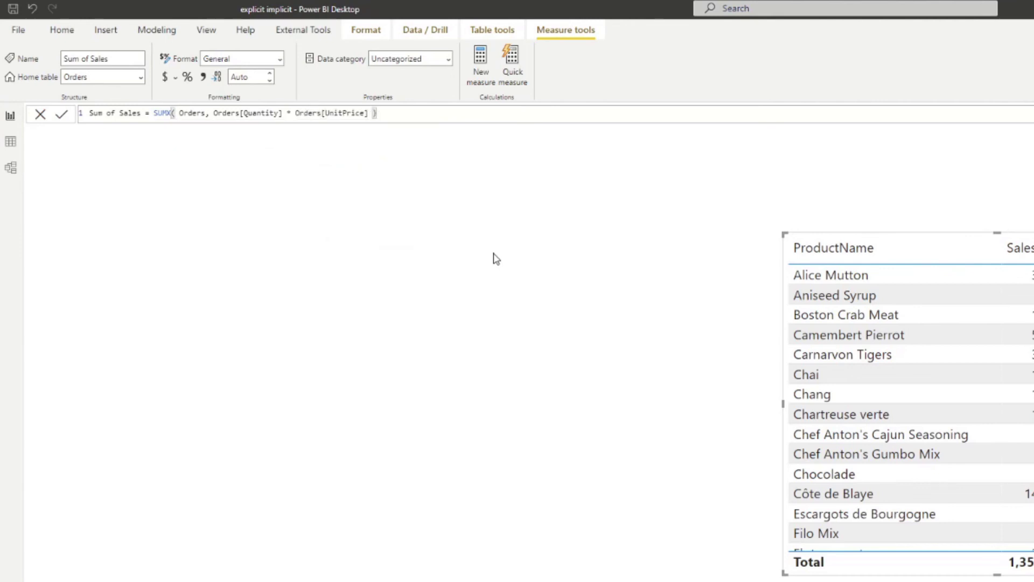
- Commit the SUMX-based Sum of Sales formula; the table total stays 1,354,458.59
key("Return")
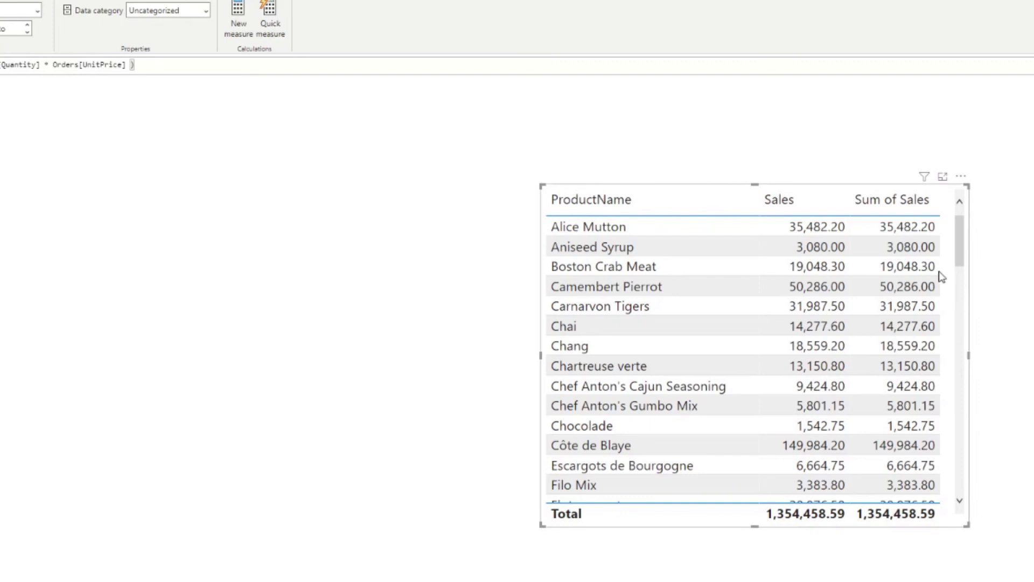